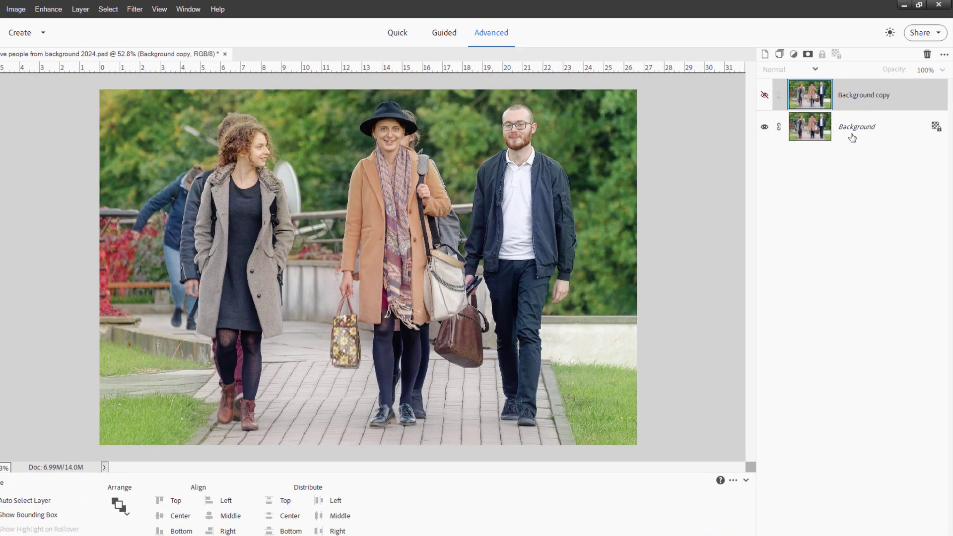
Step: Duplicate the Background layer as Background copy 2
{"action": "left_click", "coordinate": [822, 125]}
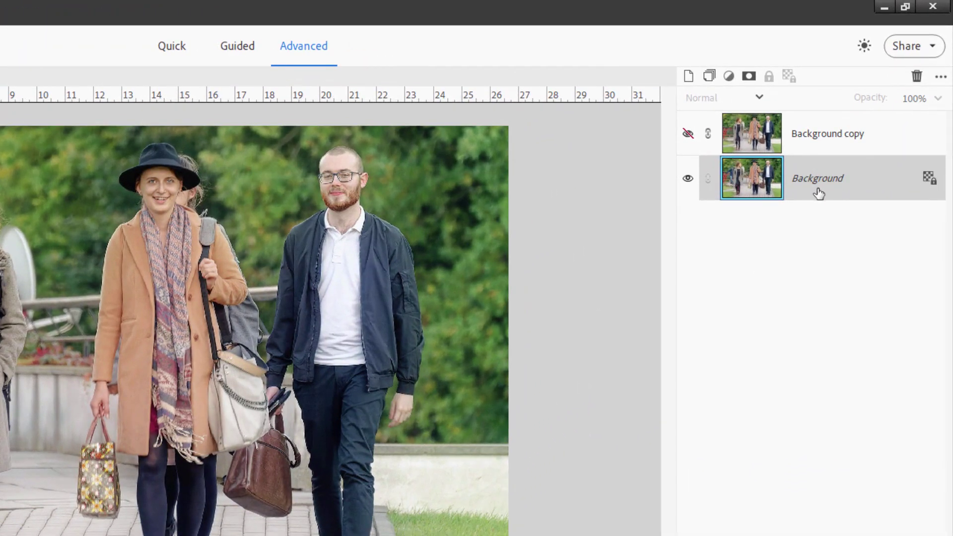
{"action": "right_click", "coordinate": [813, 182]}
{"action": "left_click", "coordinate": [854, 218]}
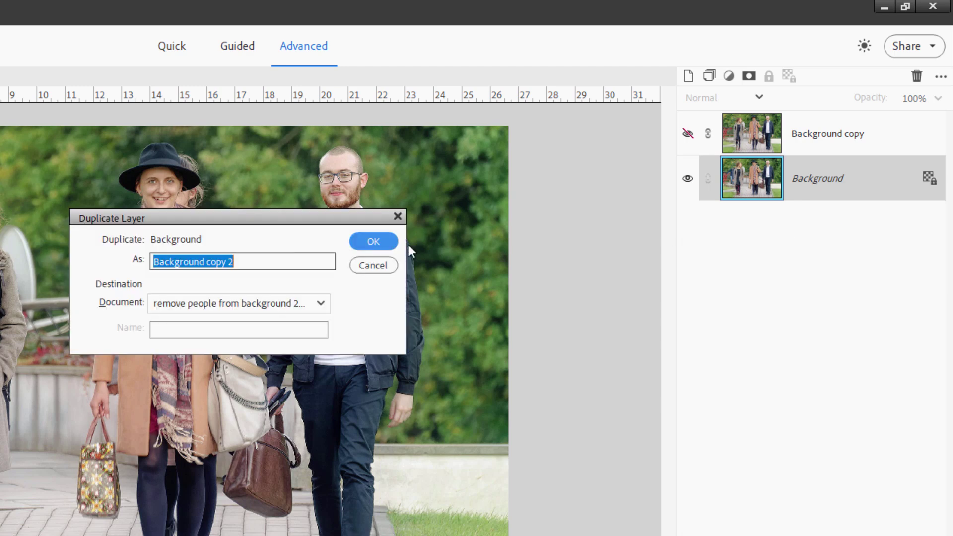
{"action": "left_click", "coordinate": [373, 240]}
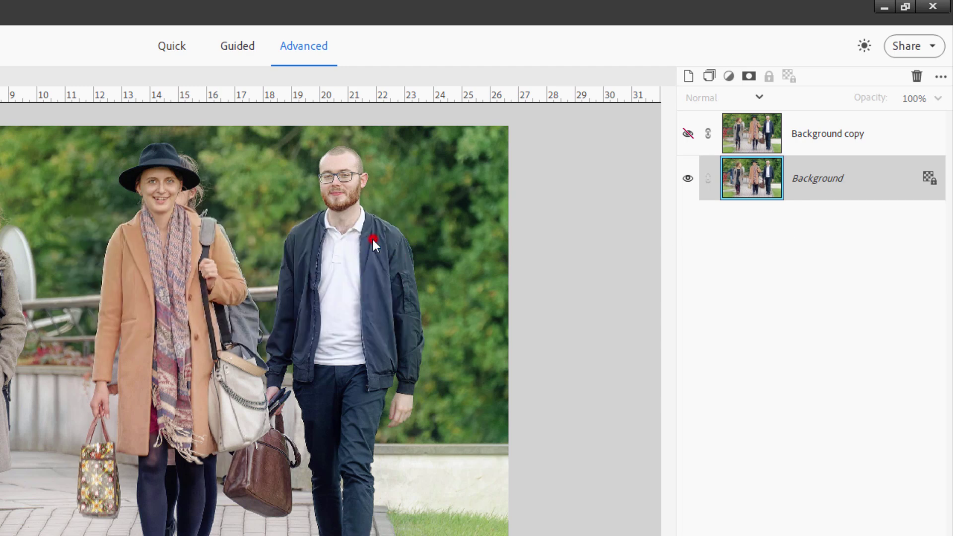
Step: Toggle layer visibility to compare, leaving Background copy hidden and Background copy 2 visible
{"action": "left_click", "coordinate": [688, 134]}
{"action": "left_click", "coordinate": [688, 134]}
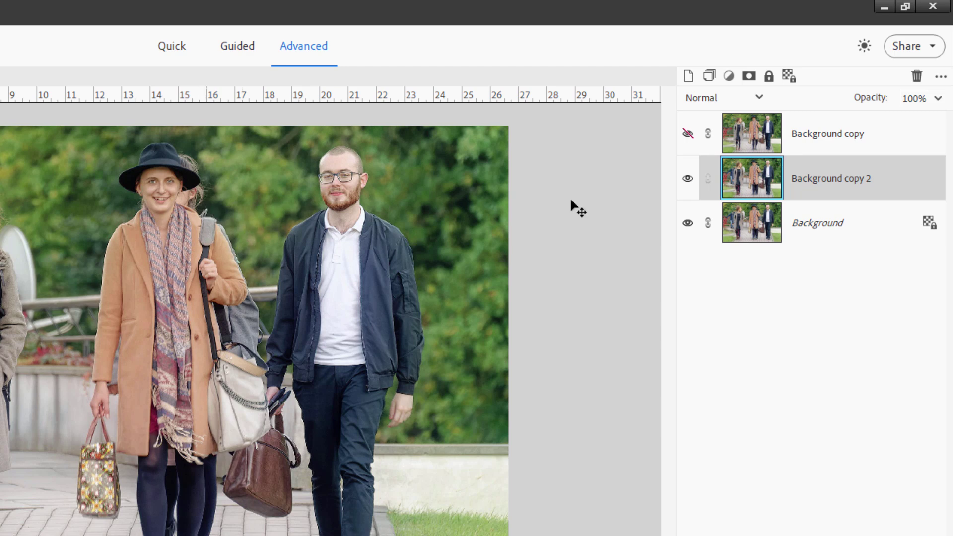
{"action": "left_click", "coordinate": [688, 179]}
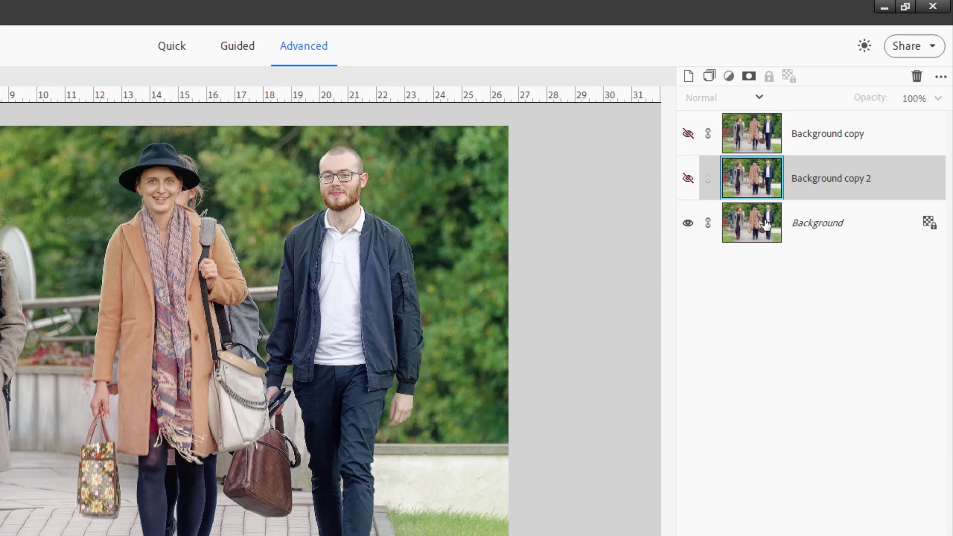
{"action": "left_click", "coordinate": [687, 179]}
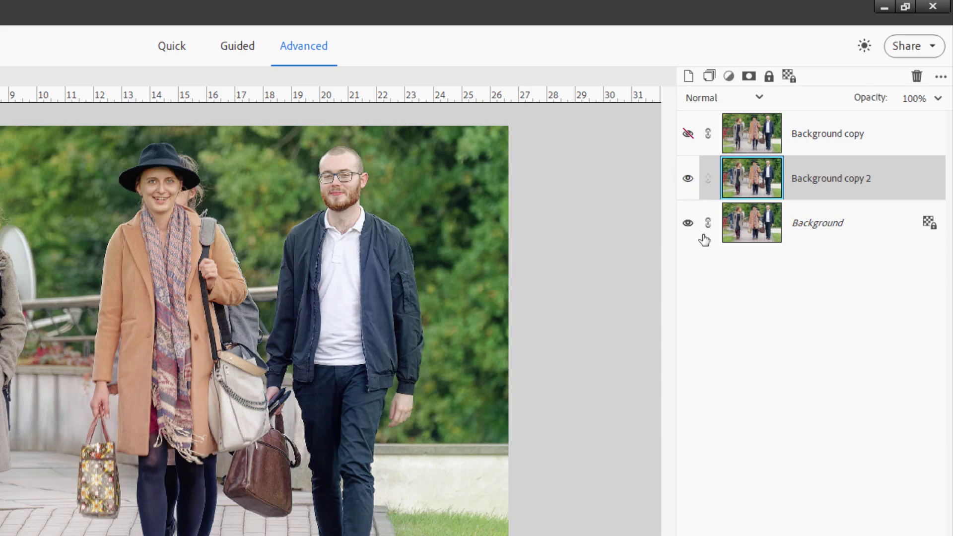
Step: Zoom in on the woman's hat and choose the Polygonal Lasso in New selection mode
{"action": "scroll", "coordinate": [189, 234], "scroll_direction": "up", "scroll_amount": 5}
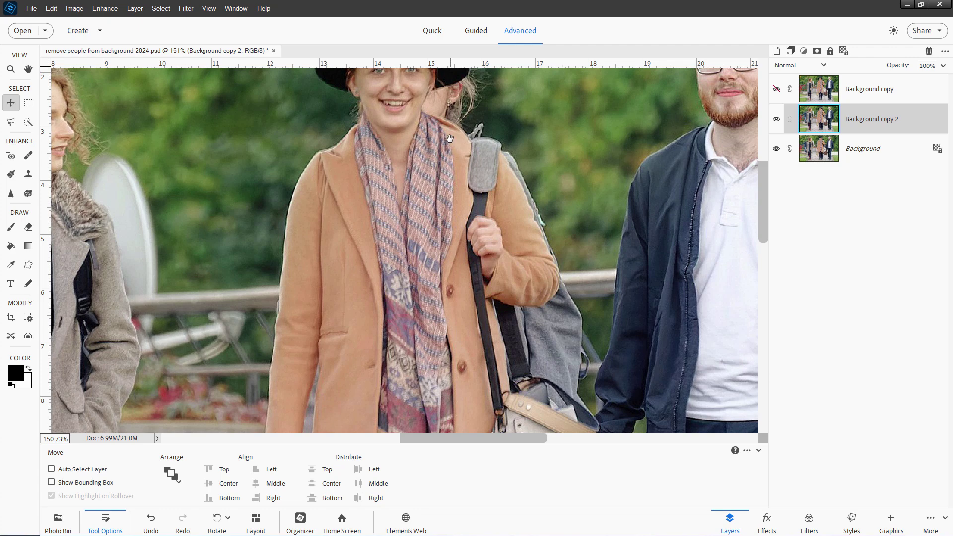
{"action": "left_click_drag", "start_coordinate": [449, 139], "coordinate": [443, 286]}
{"action": "scroll", "coordinate": [452, 281], "scroll_direction": "up", "scroll_amount": 2}
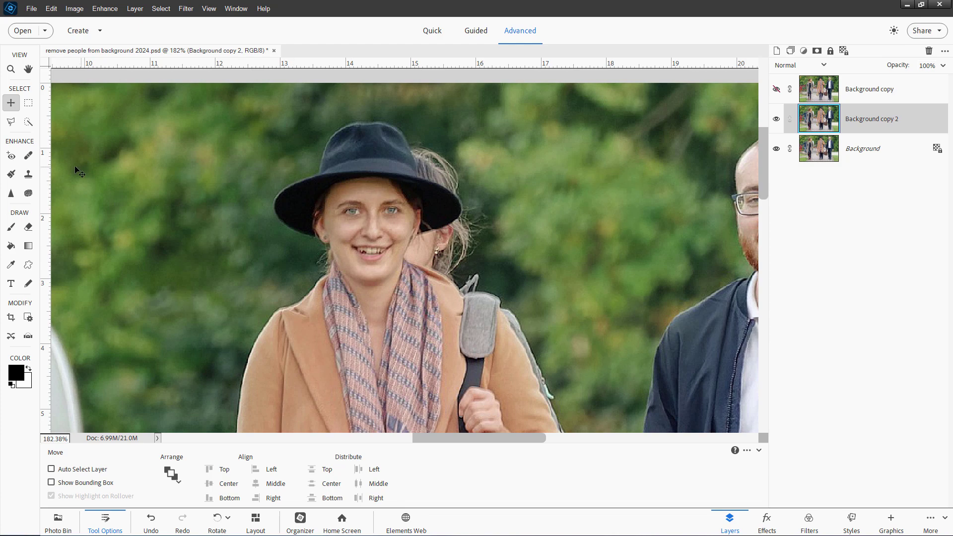
{"action": "left_click", "coordinate": [11, 123]}
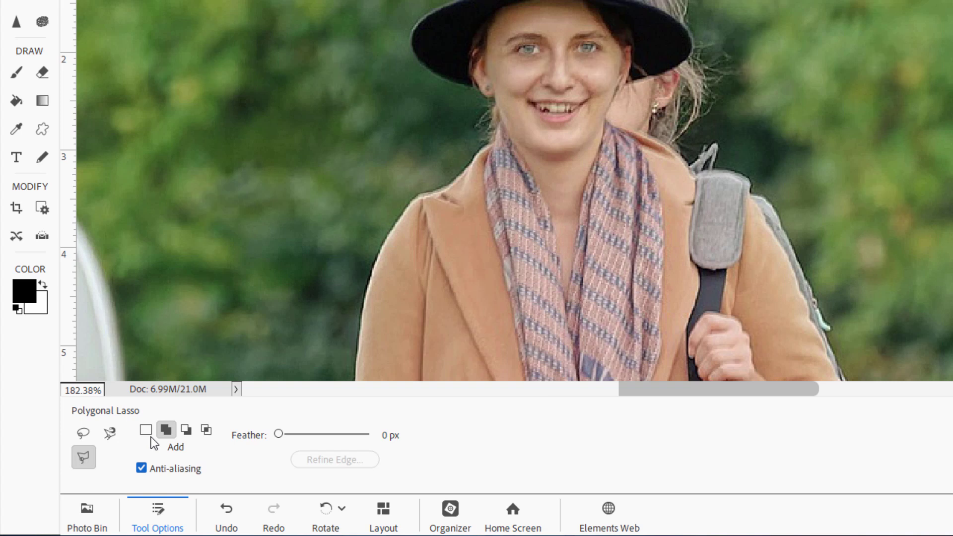
{"action": "left_click", "coordinate": [137, 438]}
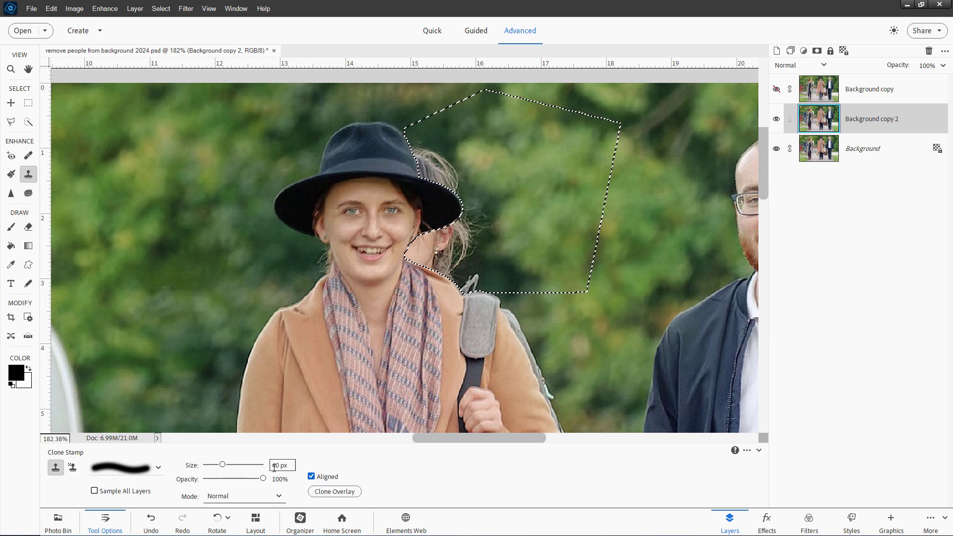
Step: Sample foliage left of the woman and clone it over the hair inside the selection
{"action": "left_click", "coordinate": [522, 254]}
{"action": "key", "text": "alt"}
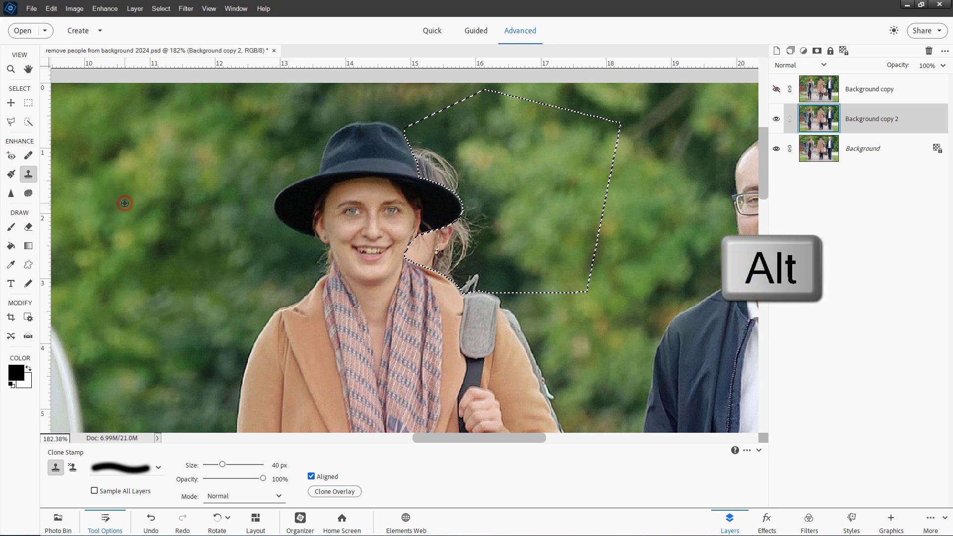
{"action": "left_click", "coordinate": [125, 204], "text": "alt"}
{"action": "mouse_move", "coordinate": [454, 164]}
{"action": "left_mouse_down"}
{"action": "mouse_move", "coordinate": [463, 186]}
{"action": "mouse_move", "coordinate": [443, 165]}
{"action": "mouse_move", "coordinate": [426, 166]}
{"action": "mouse_move", "coordinate": [419, 143]}
{"action": "mouse_move", "coordinate": [463, 177]}
{"action": "mouse_move", "coordinate": [471, 201]}
{"action": "mouse_move", "coordinate": [490, 206]}
{"action": "mouse_move", "coordinate": [475, 163]}
{"action": "mouse_move", "coordinate": [475, 222]}
{"action": "mouse_move", "coordinate": [457, 243]}
{"action": "mouse_move", "coordinate": [469, 241]}
{"action": "mouse_move", "coordinate": [455, 255]}
{"action": "mouse_move", "coordinate": [416, 258]}
{"action": "mouse_move", "coordinate": [472, 253]}
{"action": "mouse_move", "coordinate": [464, 283]}
{"action": "mouse_move", "coordinate": [491, 279]}
{"action": "mouse_move", "coordinate": [465, 282]}
{"action": "mouse_move", "coordinate": [507, 252]}
{"action": "mouse_move", "coordinate": [467, 267]}
{"action": "mouse_move", "coordinate": [420, 238]}
{"action": "left_mouse_up"}
{"action": "left_click_drag", "start_coordinate": [467, 277], "coordinate": [469, 274]}
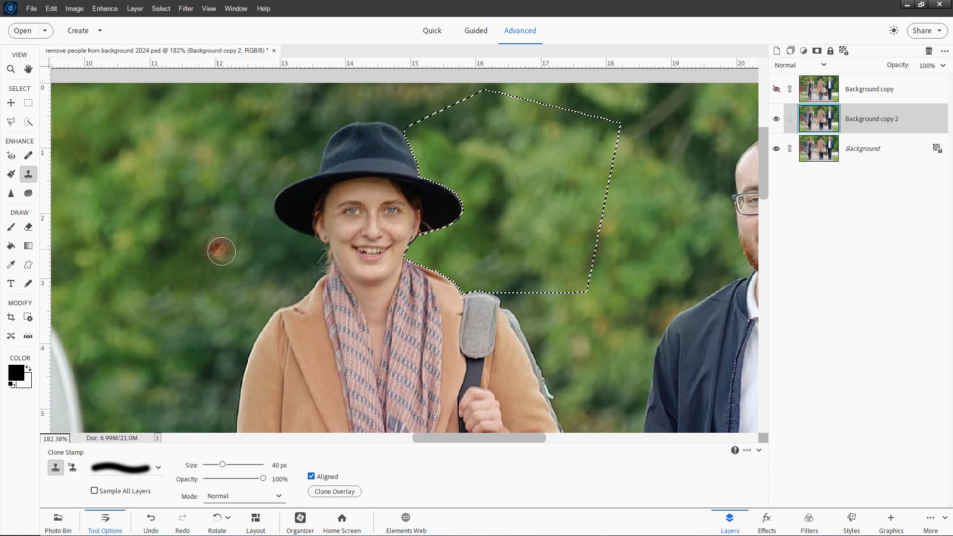
Step: Resample foliage to cover the remaining hair, skin patch and dark streaks, then deselect
{"action": "left_click", "coordinate": [217, 229], "text": "alt"}
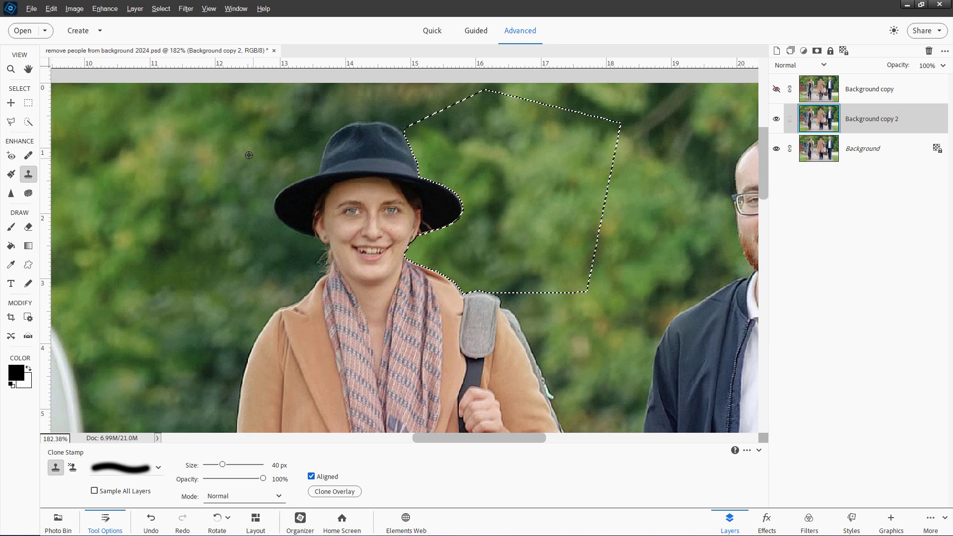
{"action": "mouse_move", "coordinate": [462, 159]}
{"action": "left_mouse_down"}
{"action": "mouse_move", "coordinate": [480, 181]}
{"action": "mouse_move", "coordinate": [525, 169]}
{"action": "mouse_move", "coordinate": [596, 252]}
{"action": "mouse_move", "coordinate": [576, 246]}
{"action": "left_mouse_up"}
{"action": "left_click", "coordinate": [559, 242]}
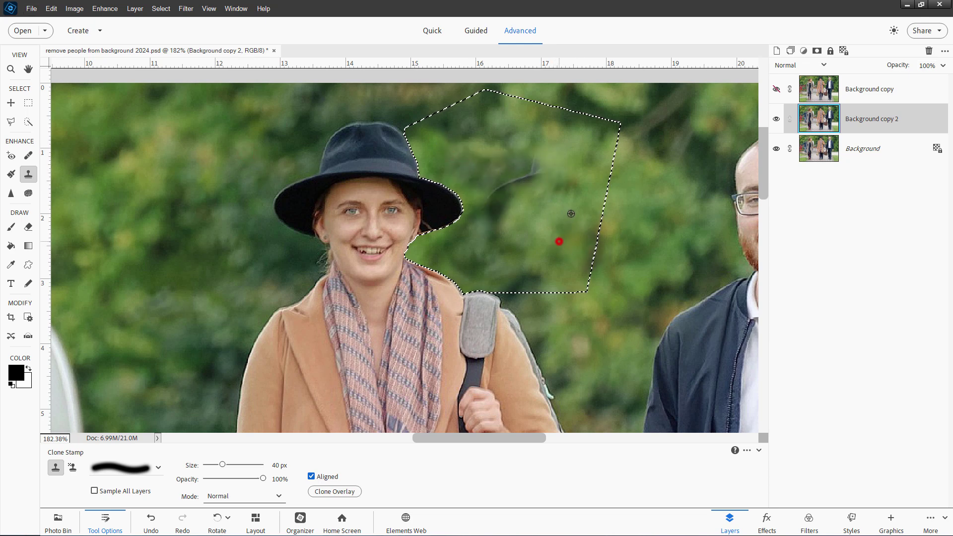
{"action": "left_click_drag", "start_coordinate": [568, 177], "coordinate": [516, 191]}
{"action": "mouse_move", "coordinate": [557, 215]}
{"action": "left_mouse_down"}
{"action": "mouse_move", "coordinate": [508, 187]}
{"action": "mouse_move", "coordinate": [499, 200]}
{"action": "mouse_move", "coordinate": [523, 218]}
{"action": "mouse_move", "coordinate": [543, 215]}
{"action": "mouse_move", "coordinate": [505, 228]}
{"action": "mouse_move", "coordinate": [490, 210]}
{"action": "left_mouse_up"}
{"action": "left_click", "coordinate": [566, 187], "text": "alt"}
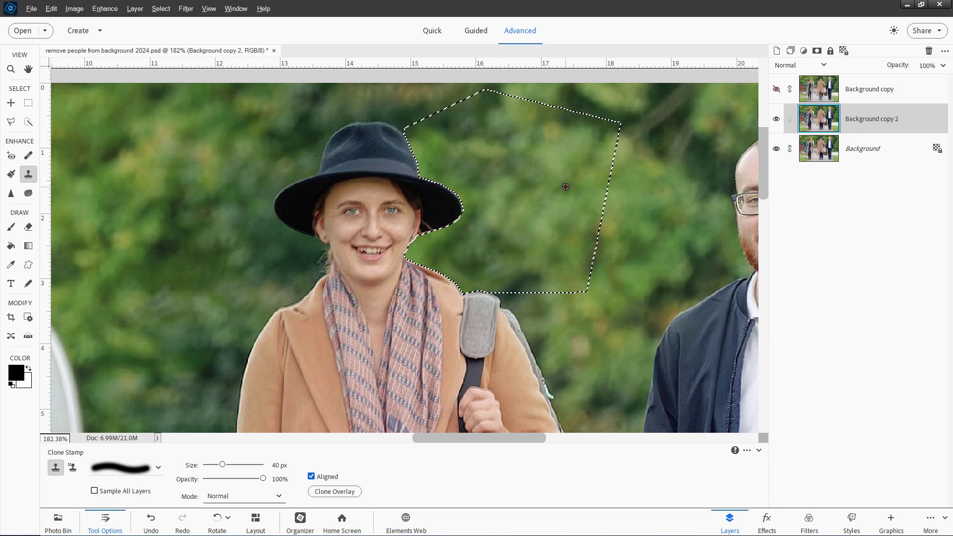
{"action": "key", "text": "ctrl+d"}
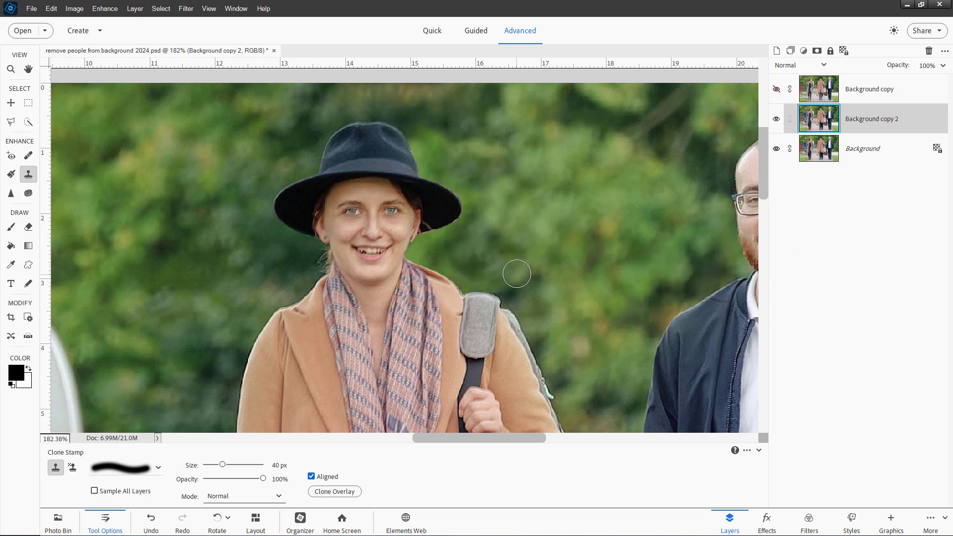
Step: Switch to the Blur tool and shrink its brush to 6 px
{"action": "key", "text": "l"}
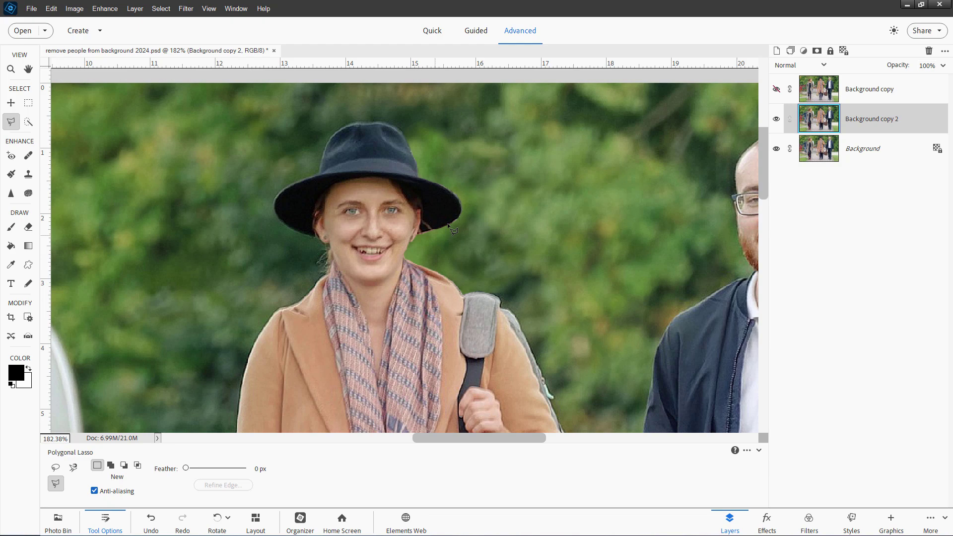
{"action": "scroll", "coordinate": [457, 223], "scroll_direction": "up", "scroll_amount": 5}
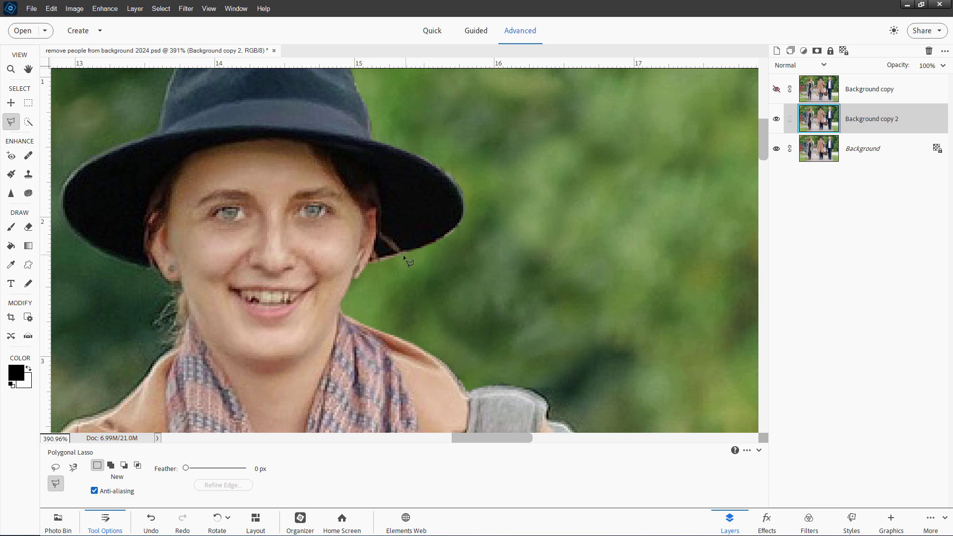
{"action": "left_click", "coordinate": [10, 195]}
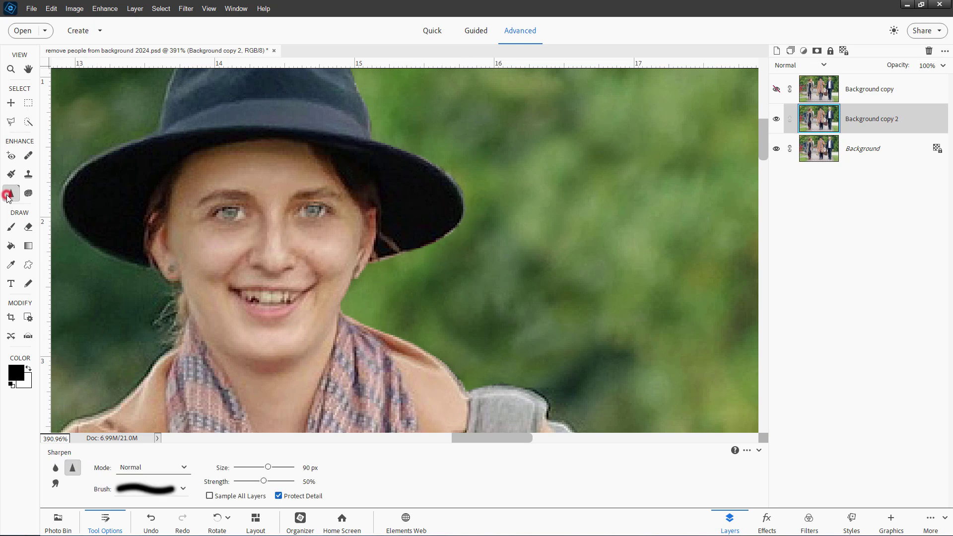
{"action": "left_click", "coordinate": [56, 469]}
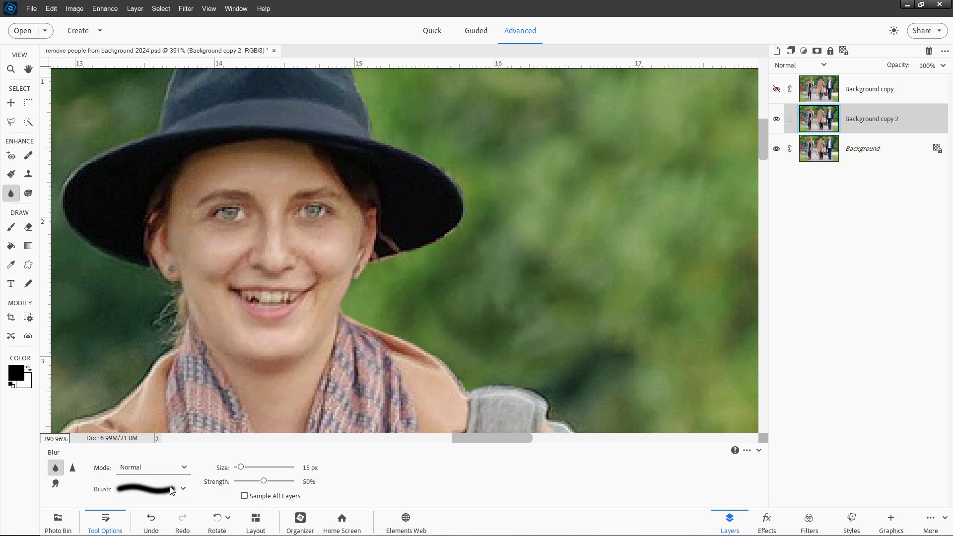
{"action": "key", "text": "bracketleft"}
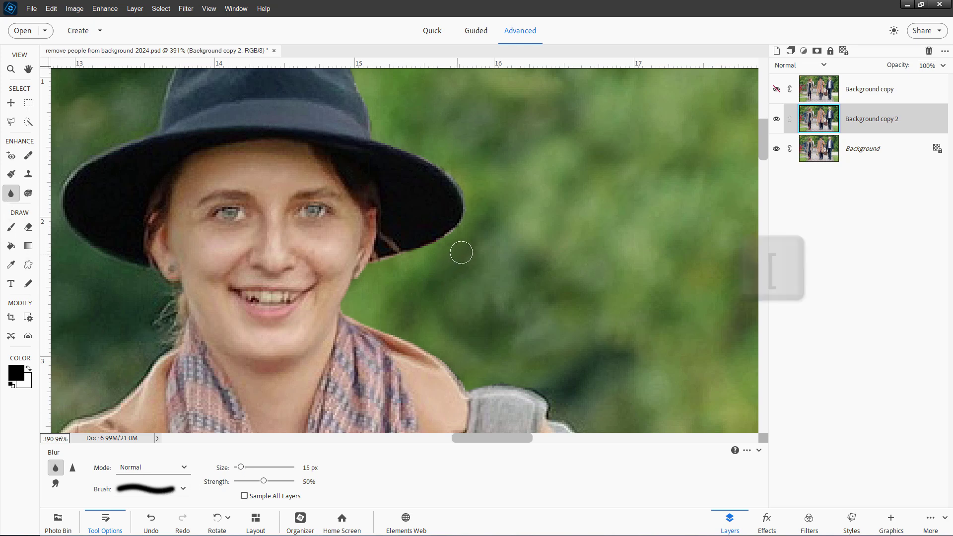
{"action": "key", "text": "bracketleft"}
{"action": "key", "text": "bracketleft"}
{"action": "key", "text": "bracketleft"}
{"action": "key", "text": "bracketleft"}
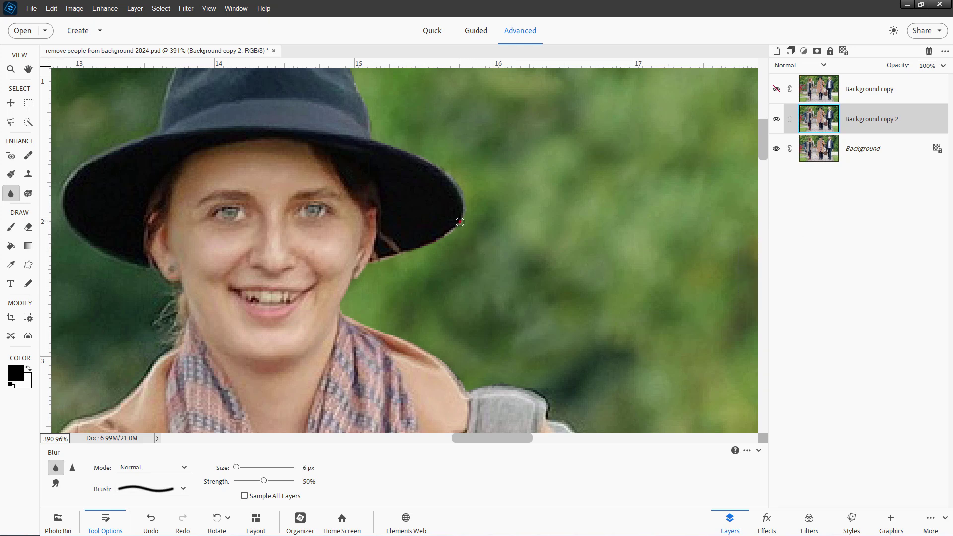
Step: Blur the hard edges along the hat brim, hat top and coat shoulder
{"action": "left_click_drag", "start_coordinate": [460, 222], "coordinate": [380, 261]}
{"action": "left_click_drag", "start_coordinate": [458, 225], "coordinate": [461, 190]}
{"action": "left_click_drag", "start_coordinate": [374, 131], "coordinate": [374, 132]}
{"action": "left_click_drag", "start_coordinate": [443, 141], "coordinate": [508, 262]}
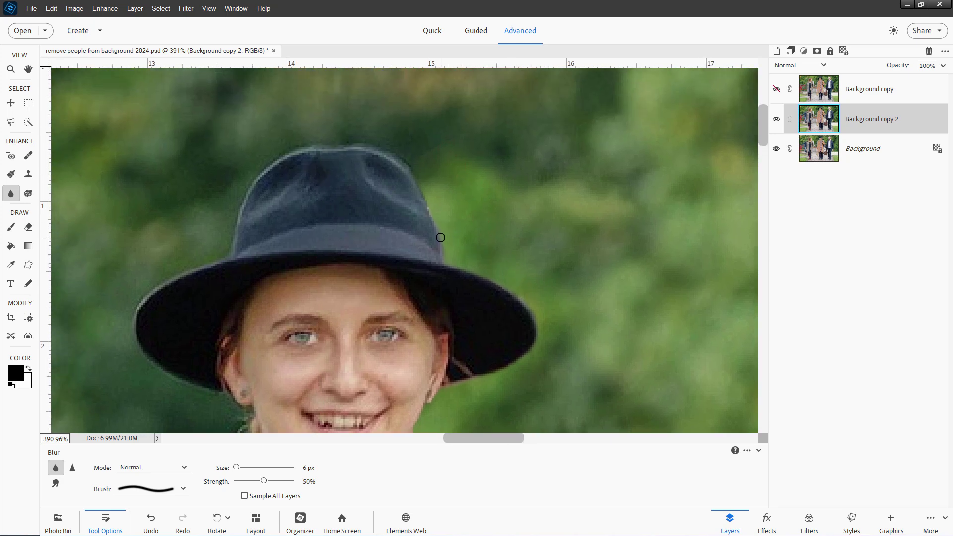
{"action": "left_click_drag", "start_coordinate": [440, 228], "coordinate": [439, 228]}
{"action": "left_click_drag", "start_coordinate": [578, 316], "coordinate": [513, 273]}
{"action": "left_click_drag", "start_coordinate": [351, 233], "coordinate": [402, 252]}
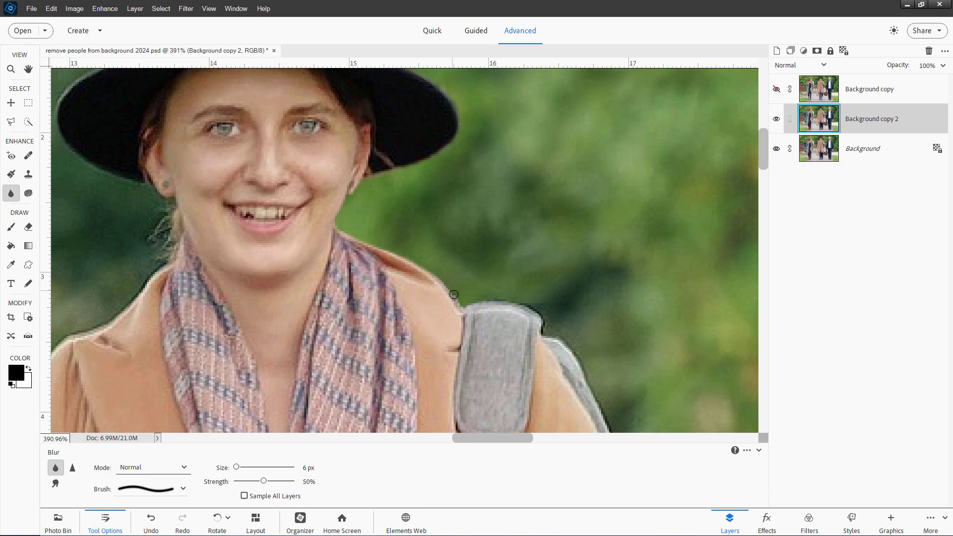
Step: Zoom and pan around the photo to inspect the softened edges, including the curly-haired woman
{"action": "scroll", "coordinate": [494, 330], "scroll_direction": "down", "scroll_amount": 5}
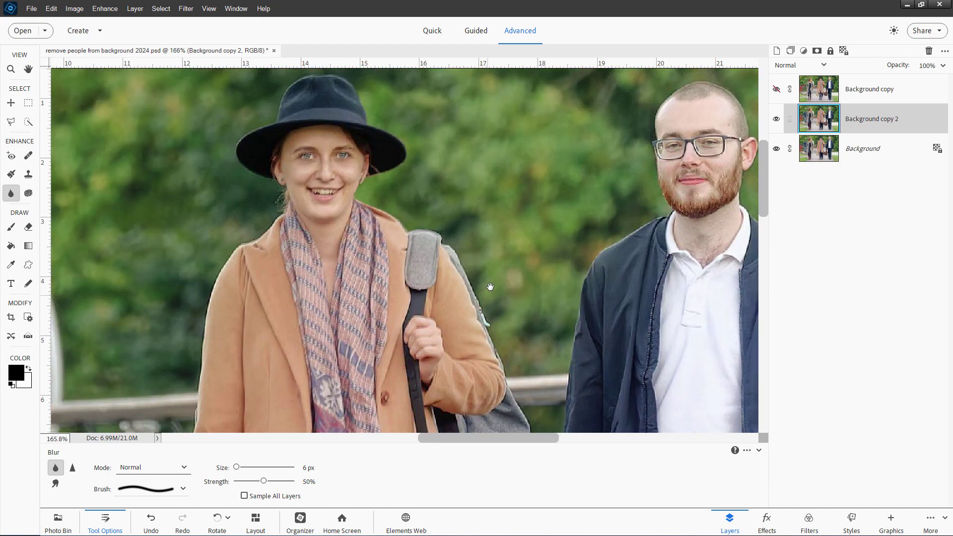
{"action": "scroll", "coordinate": [489, 275], "scroll_direction": "up", "scroll_amount": 1}
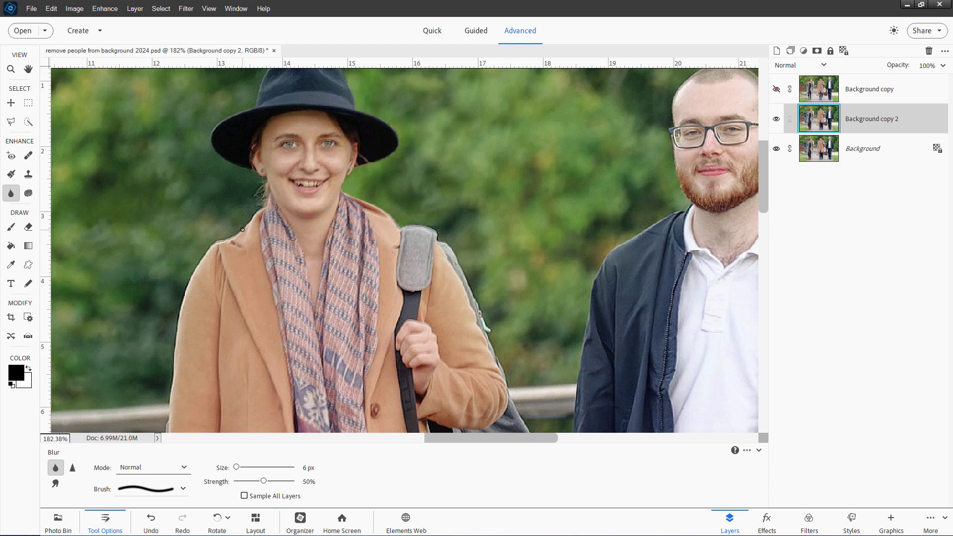
{"action": "scroll", "coordinate": [209, 258], "scroll_direction": "up", "scroll_amount": 5}
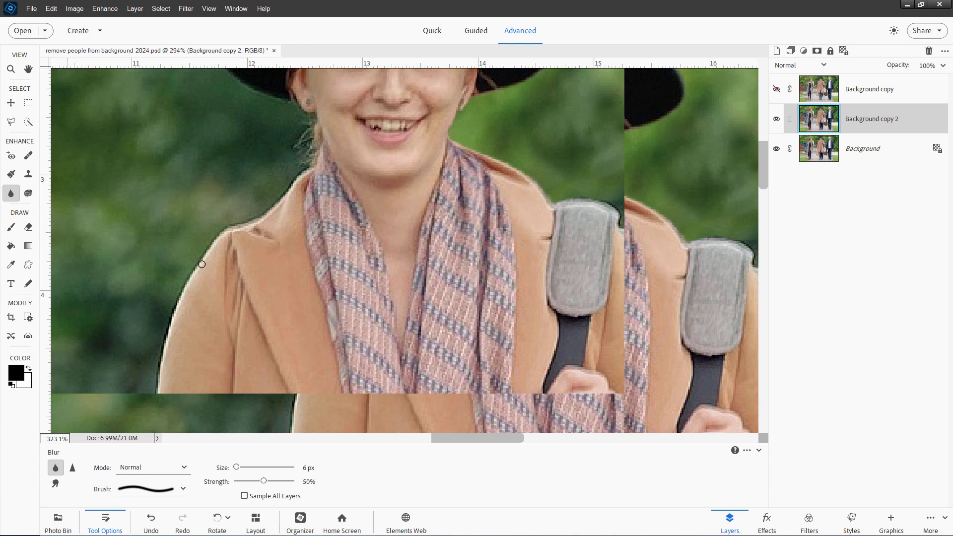
{"action": "scroll", "coordinate": [202, 264], "scroll_direction": "up", "scroll_amount": 2}
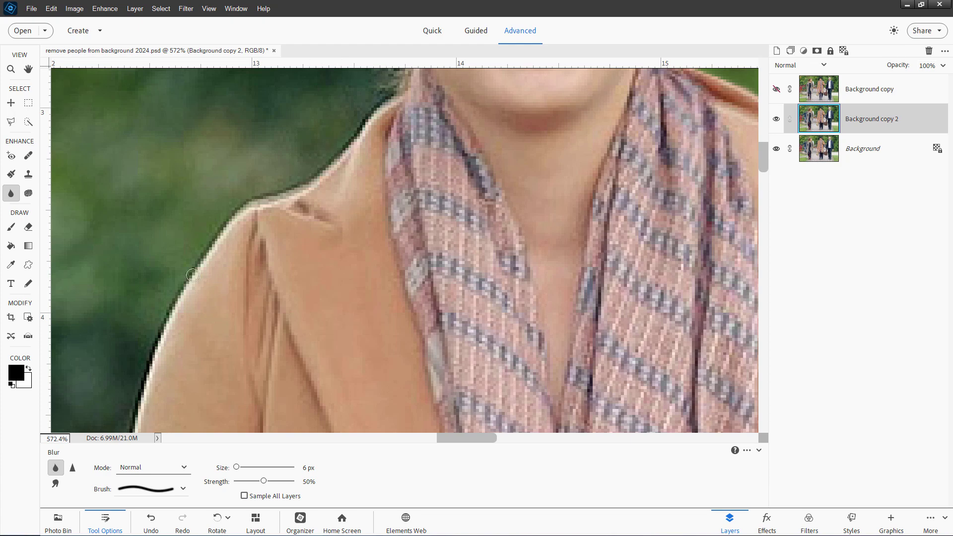
{"action": "scroll", "coordinate": [165, 341], "scroll_direction": "down", "scroll_amount": 8}
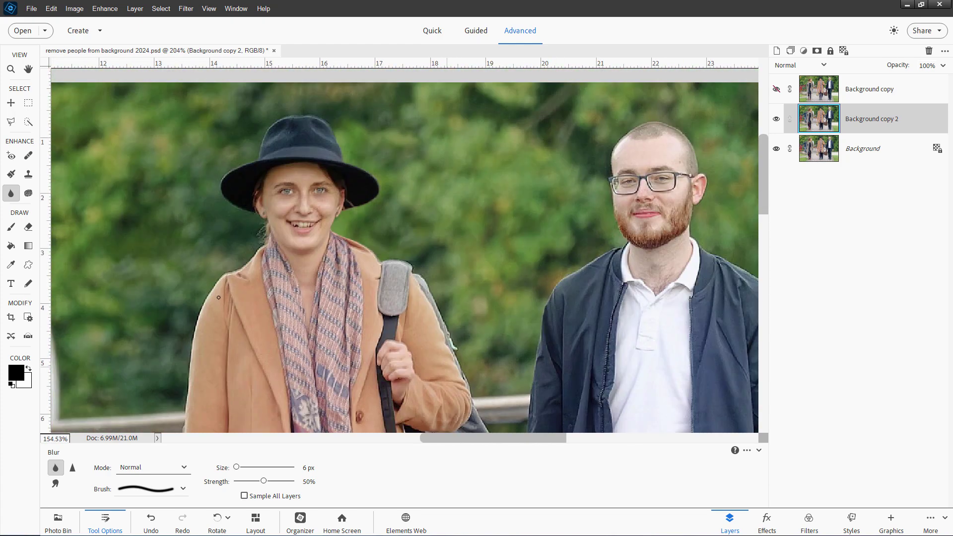
{"action": "scroll", "coordinate": [222, 311], "scroll_direction": "down", "scroll_amount": 2}
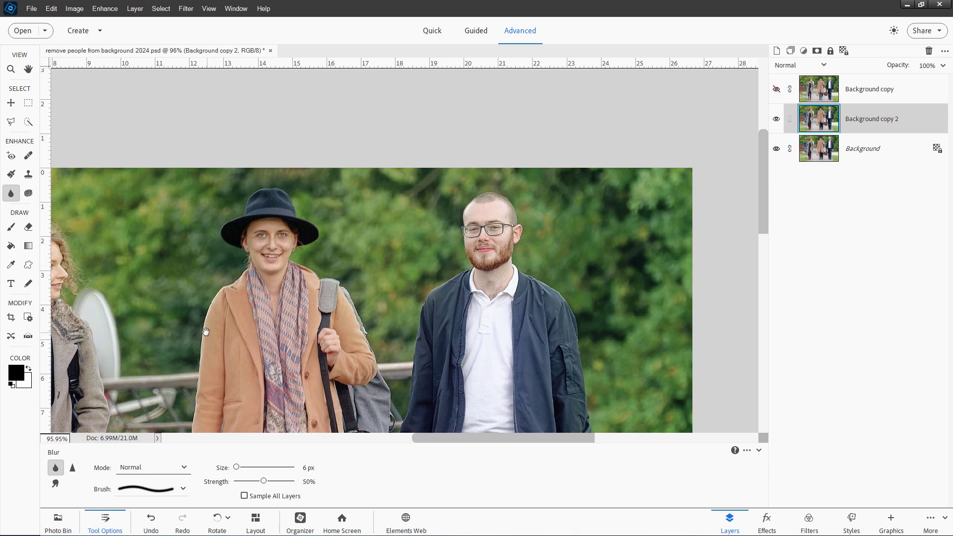
{"action": "left_click_drag", "start_coordinate": [206, 332], "coordinate": [539, 208]}
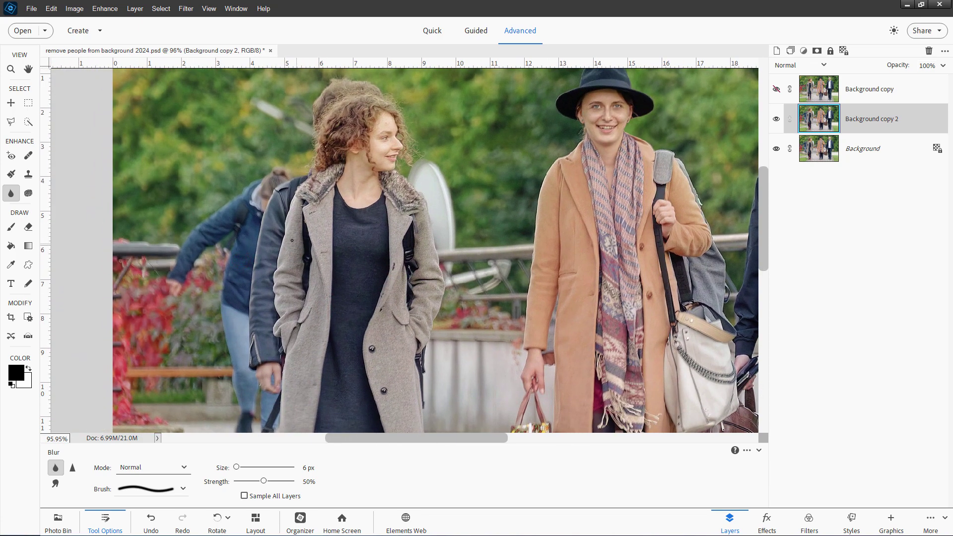
{"action": "scroll", "coordinate": [280, 209], "scroll_direction": "up", "scroll_amount": 6}
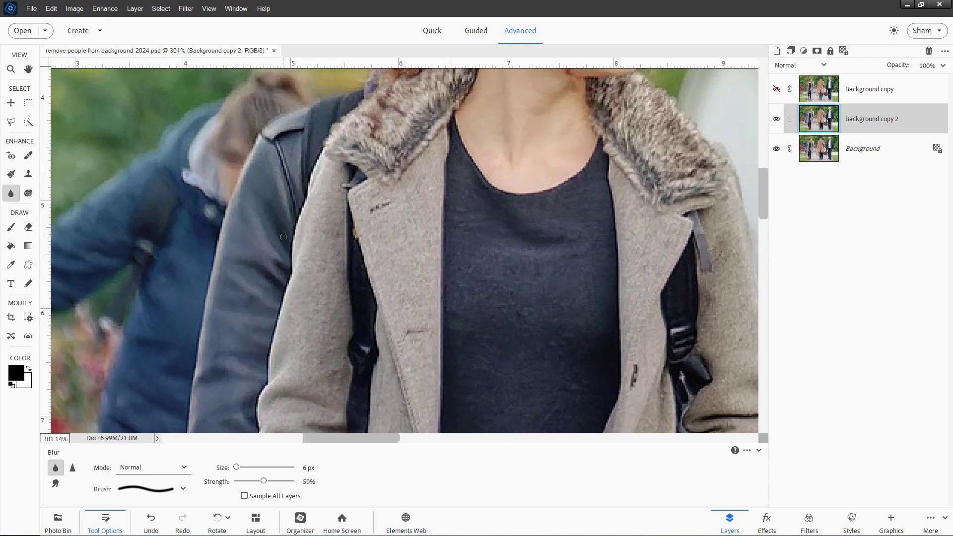
{"action": "scroll", "coordinate": [283, 237], "scroll_direction": "up", "scroll_amount": 3}
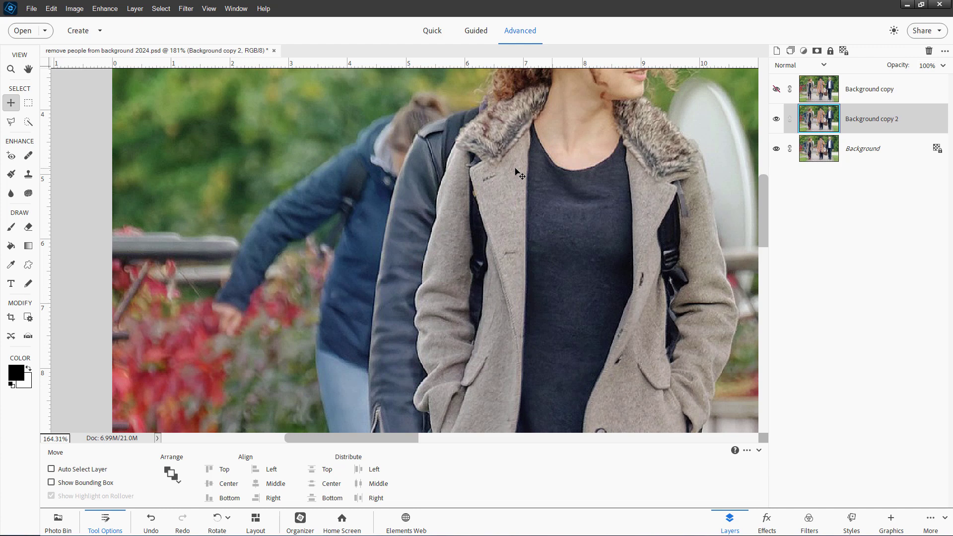
Step: Navigate to the gap between the woman's legs and the brown bag and pick the Polygonal Lasso
{"action": "scroll", "coordinate": [603, 200], "scroll_direction": "down", "scroll_amount": 5}
{"action": "scroll", "coordinate": [602, 200], "scroll_direction": "right", "scroll_amount": 5}
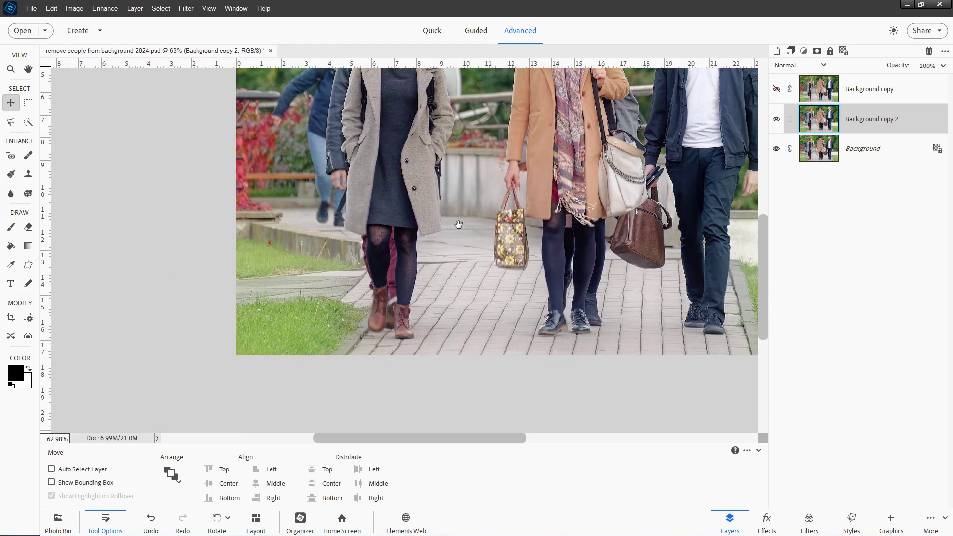
{"action": "scroll", "coordinate": [456, 224], "scroll_direction": "right", "scroll_amount": 1}
{"action": "scroll", "coordinate": [430, 222], "scroll_direction": "right", "scroll_amount": 4}
{"action": "scroll", "coordinate": [430, 223], "scroll_direction": "down", "scroll_amount": 1}
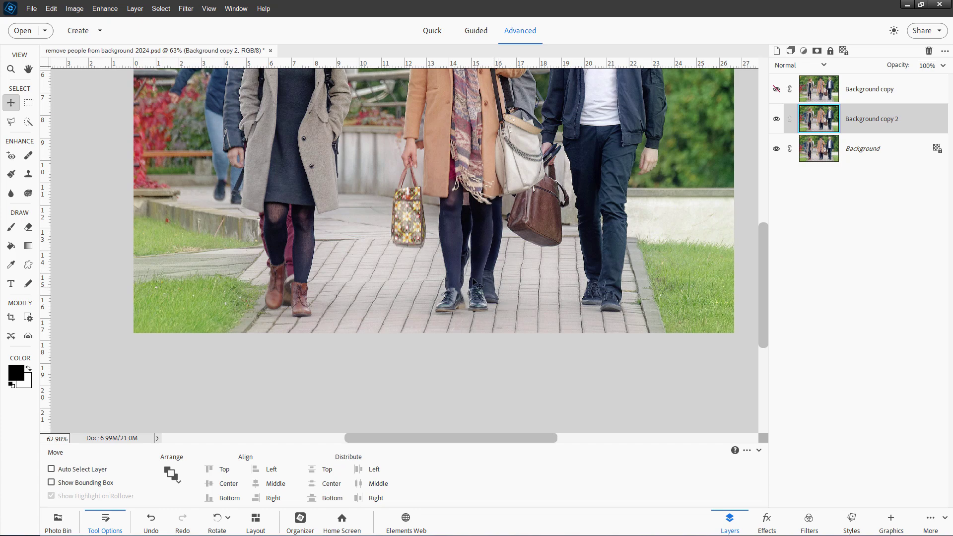
{"action": "scroll", "coordinate": [506, 241], "scroll_direction": "up", "scroll_amount": 6}
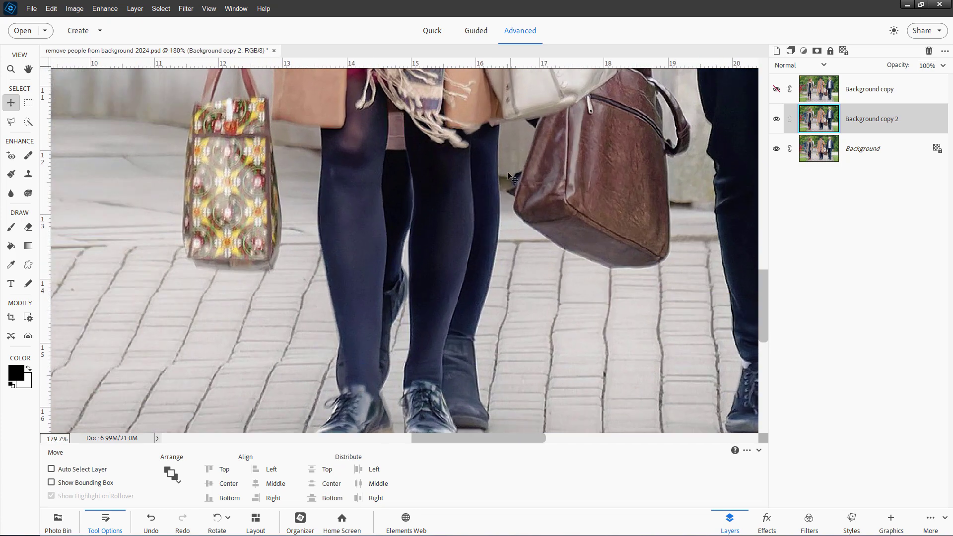
{"action": "scroll", "coordinate": [514, 179], "scroll_direction": "up", "scroll_amount": 1}
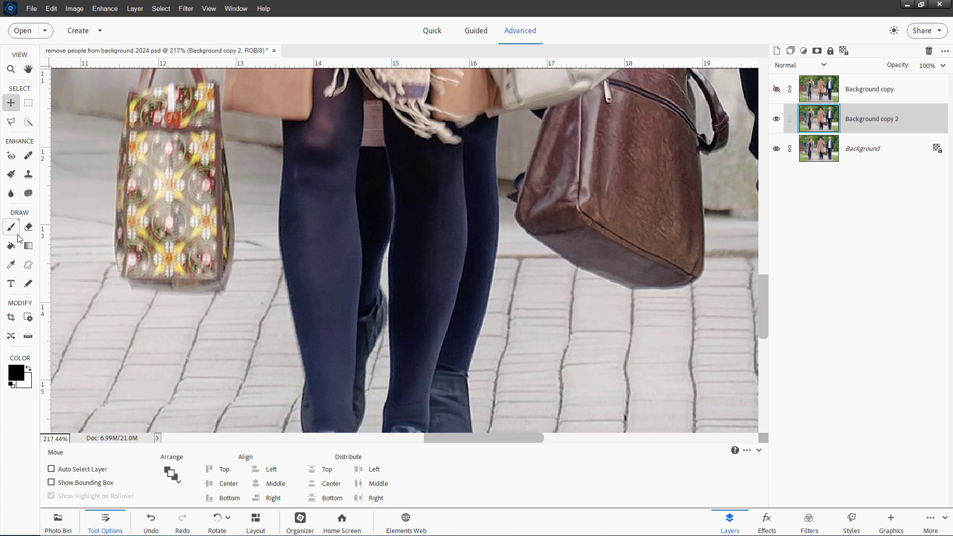
{"action": "left_click", "coordinate": [11, 122]}
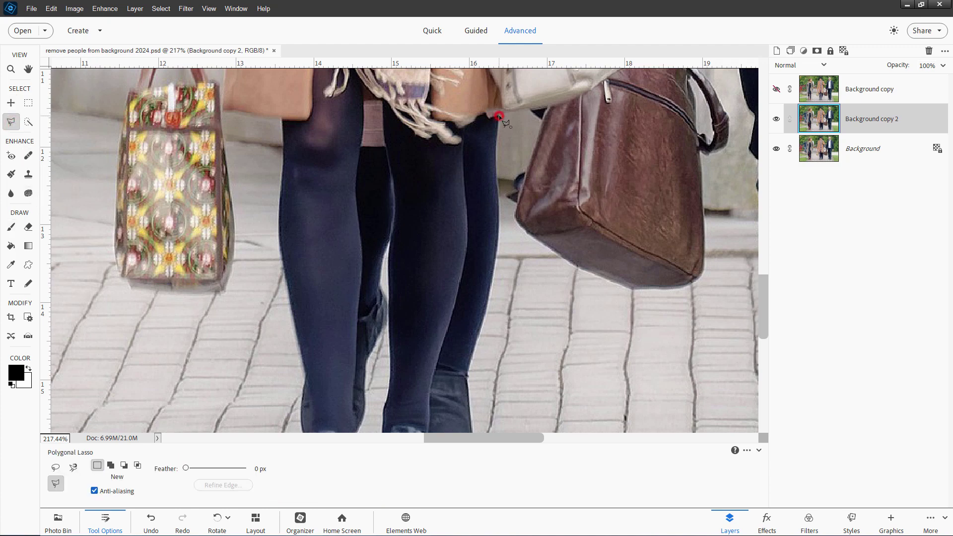
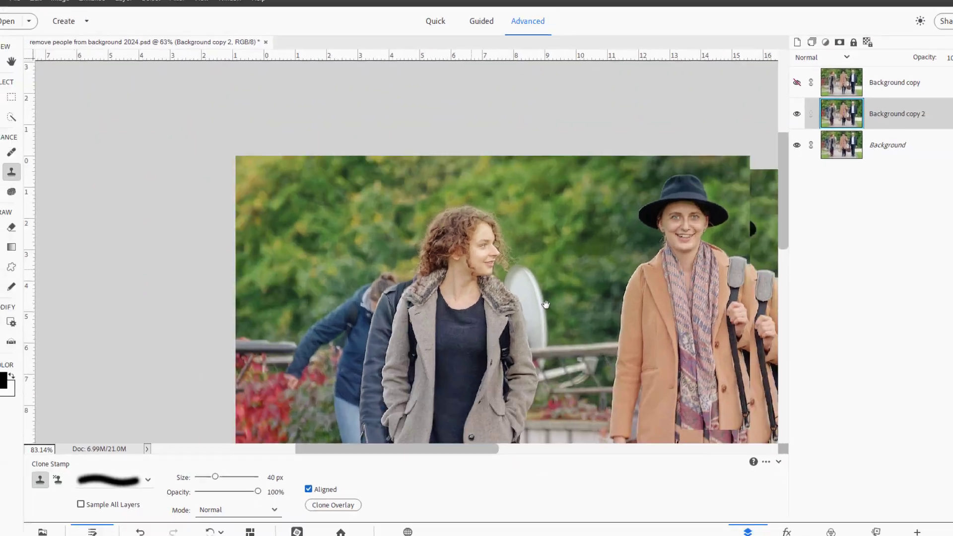
Step: Fit the entire photo of the three walkers on the path within the window
{"action": "key", "text": "ctrl+0"}
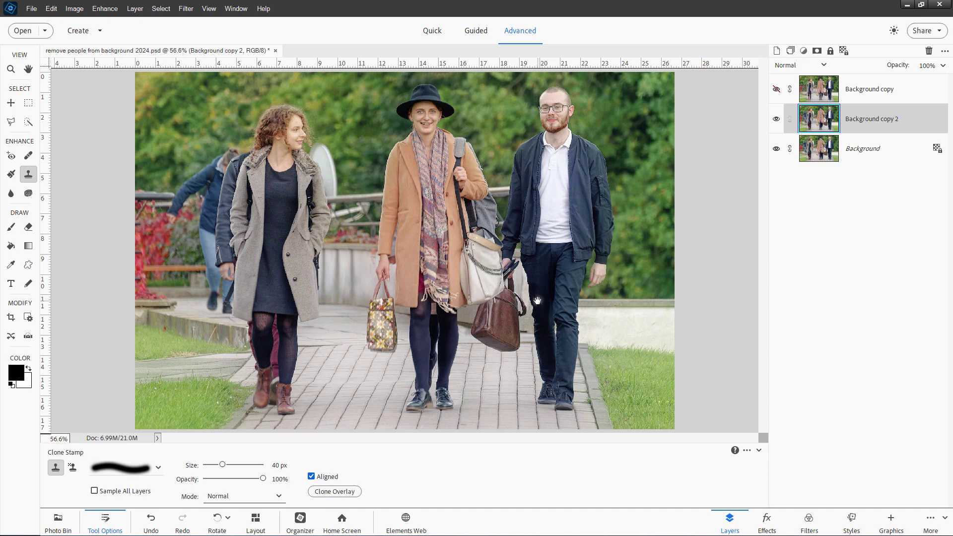